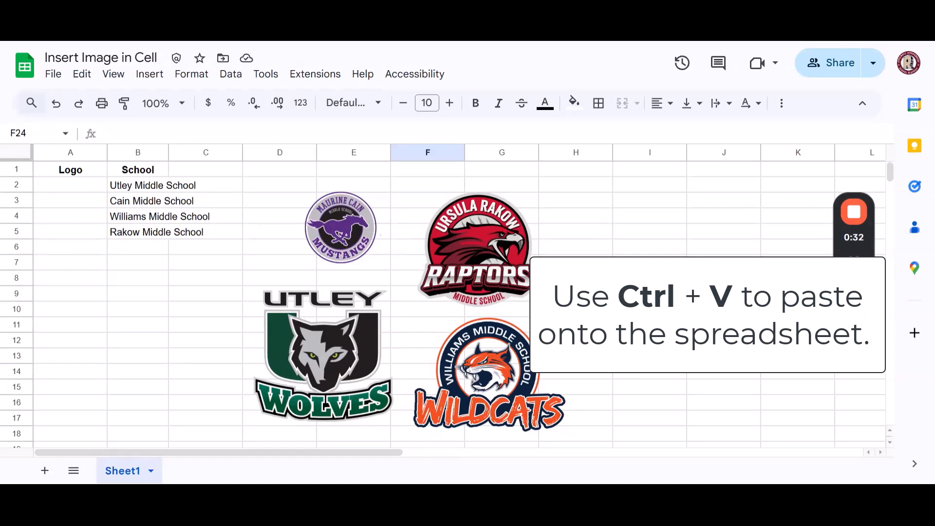
View the source options for inserting an image over cells and close the dialog without inserting anything
{"action": "left_click", "coordinate": [150, 73]}
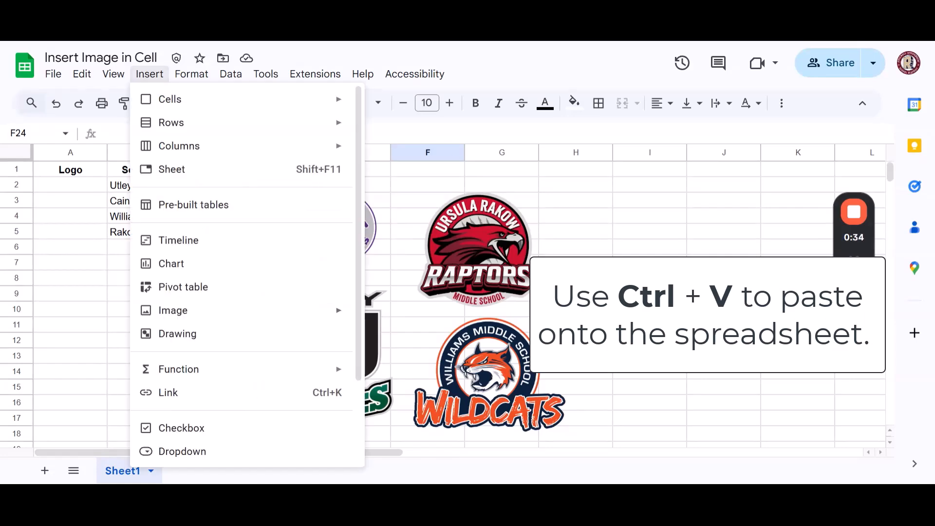
{"action": "mouse_move", "coordinate": [190, 311]}
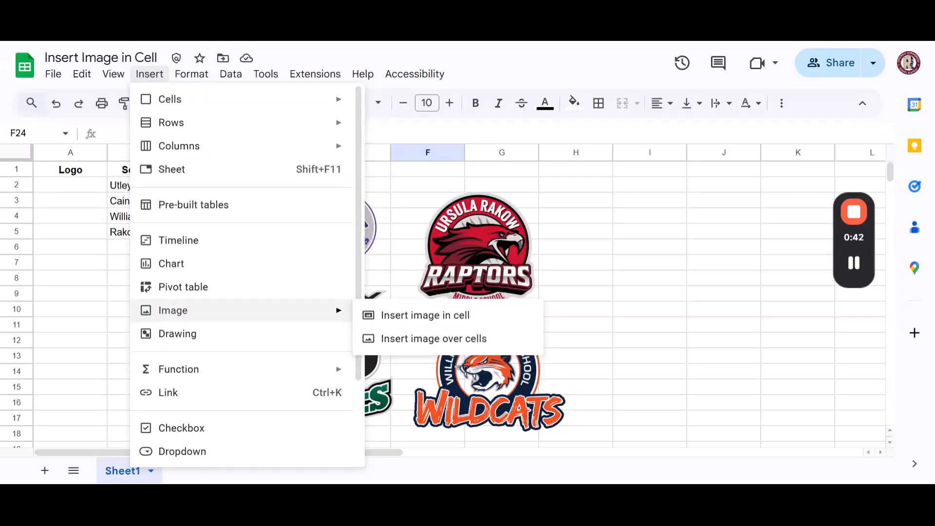
{"action": "left_click", "coordinate": [417, 338]}
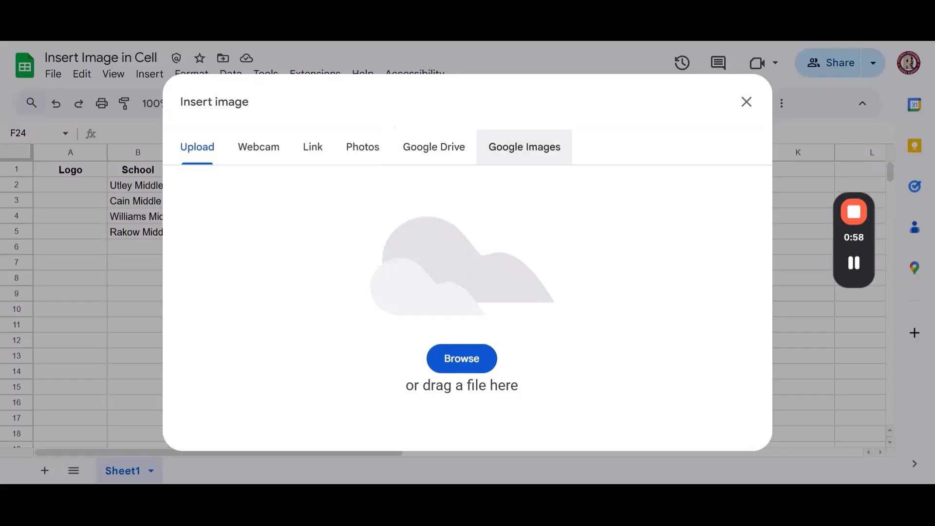
{"action": "left_click", "coordinate": [746, 102]}
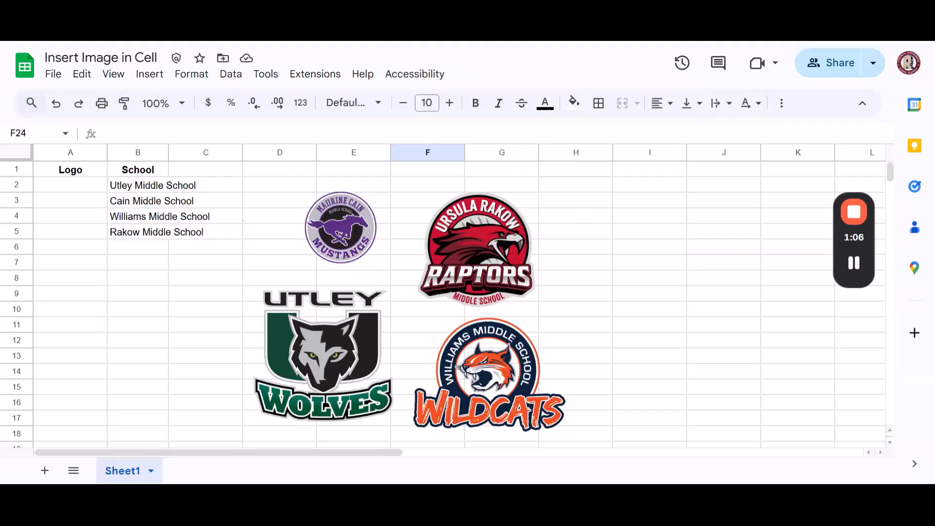
{"action": "left_click", "coordinate": [340, 227]}
{"action": "left_click", "coordinate": [347, 343]}
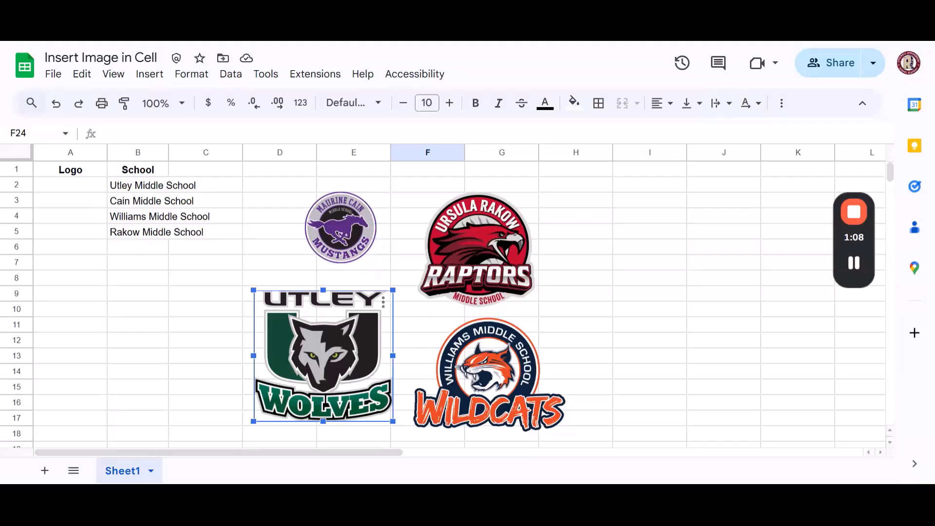
{"action": "left_click", "coordinate": [477, 251]}
{"action": "left_click", "coordinate": [63, 186]}
{"action": "left_click", "coordinate": [60, 201]}
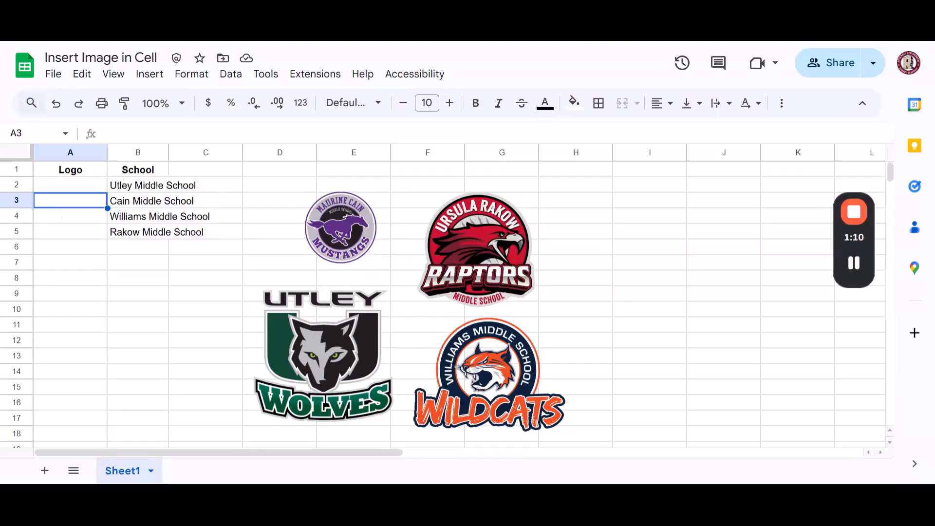
{"action": "left_click", "coordinate": [63, 218]}
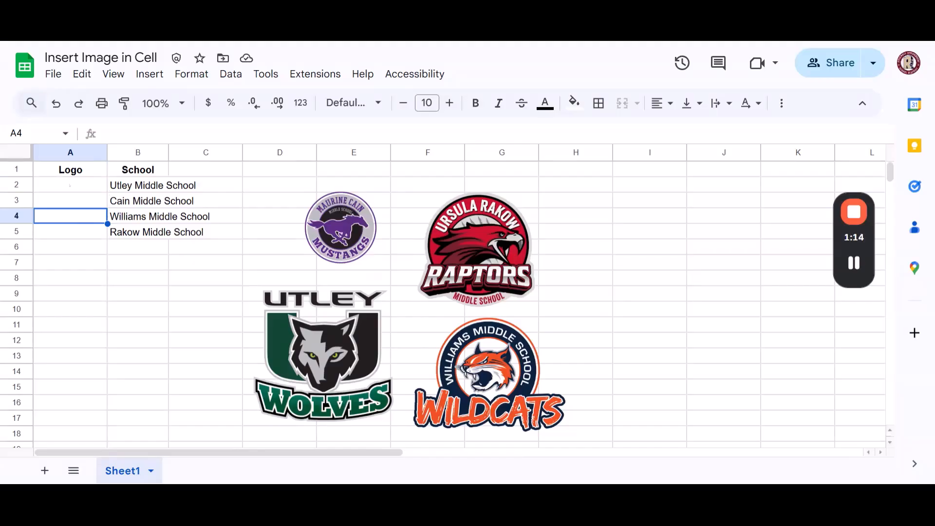
Put the floating Utley Wolves logo into cell A2, beside Utley Middle School
{"action": "left_click", "coordinate": [72, 185]}
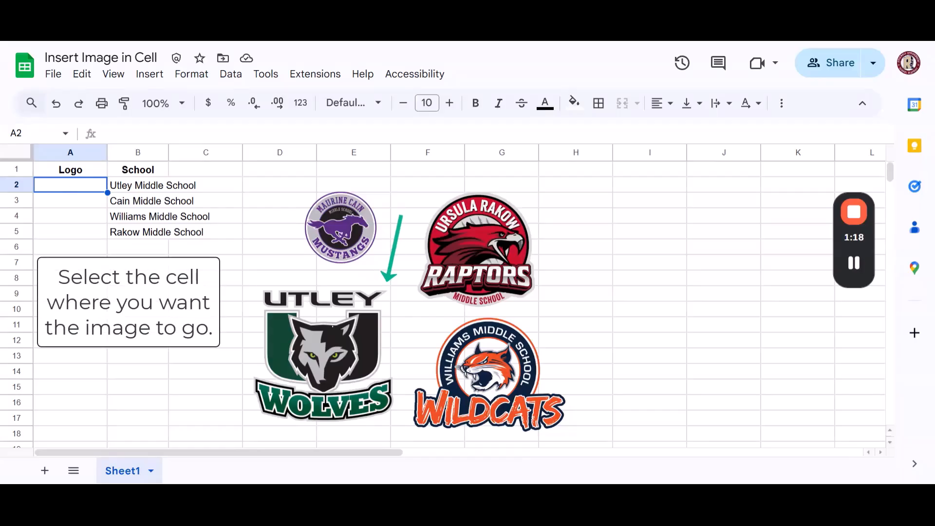
{"action": "left_click", "coordinate": [333, 344]}
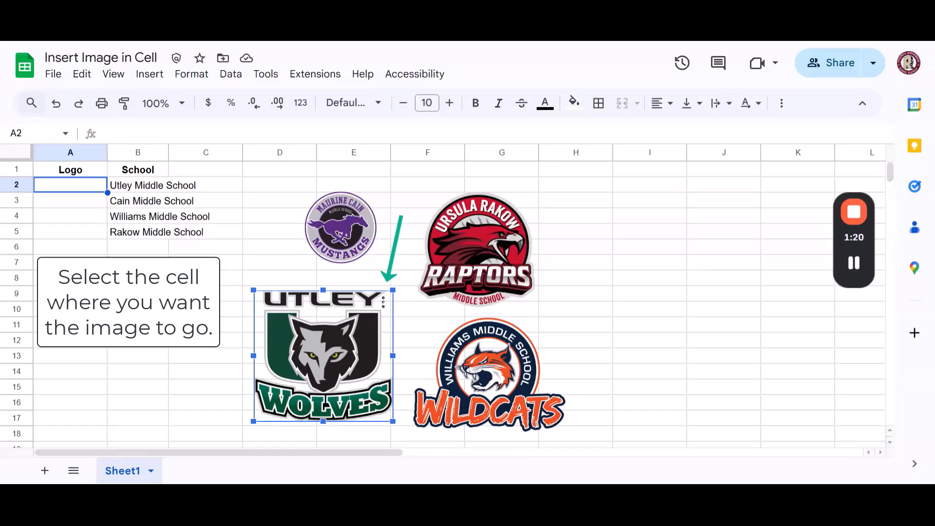
{"action": "left_click", "coordinate": [383, 302]}
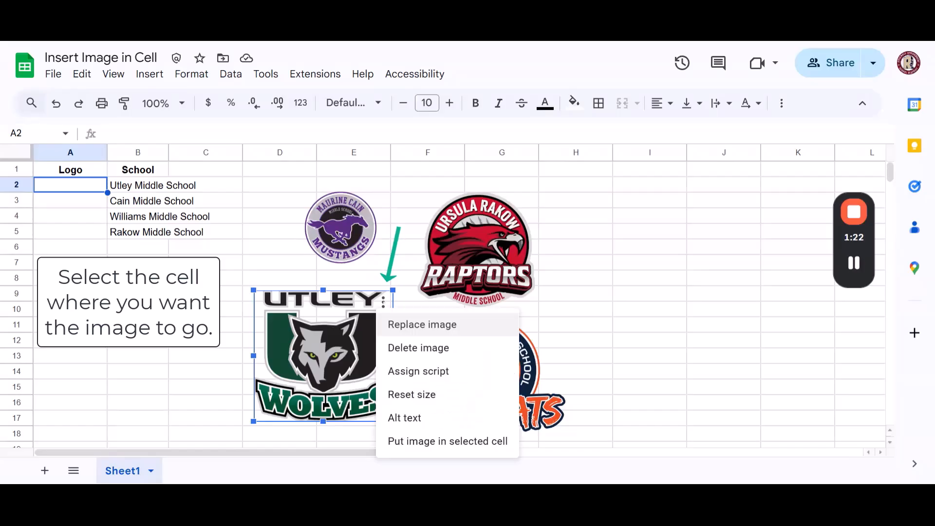
{"action": "left_click", "coordinate": [438, 447]}
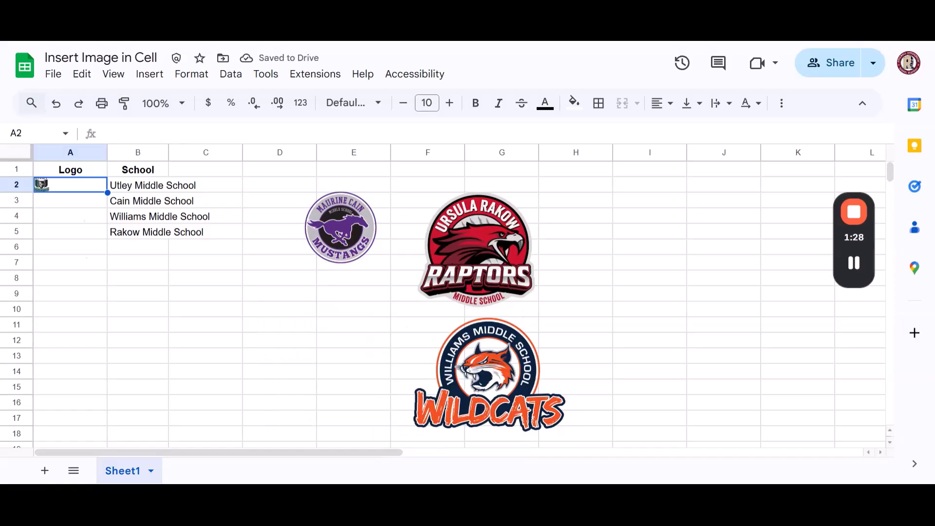
Put the floating Maurine Cain Mustangs logo into cell A3, beside Cain Middle School
{"action": "left_click", "coordinate": [79, 204]}
{"action": "left_click", "coordinate": [341, 227]}
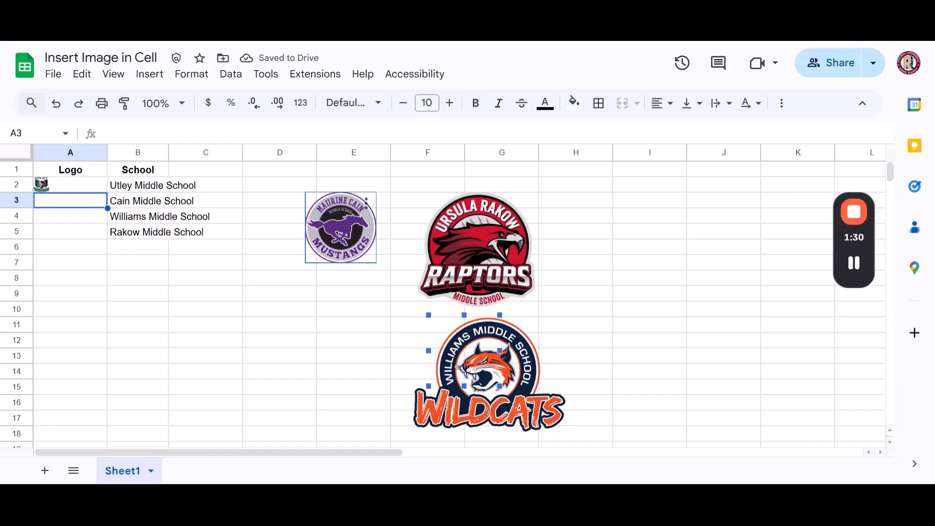
{"action": "left_click", "coordinate": [366, 201]}
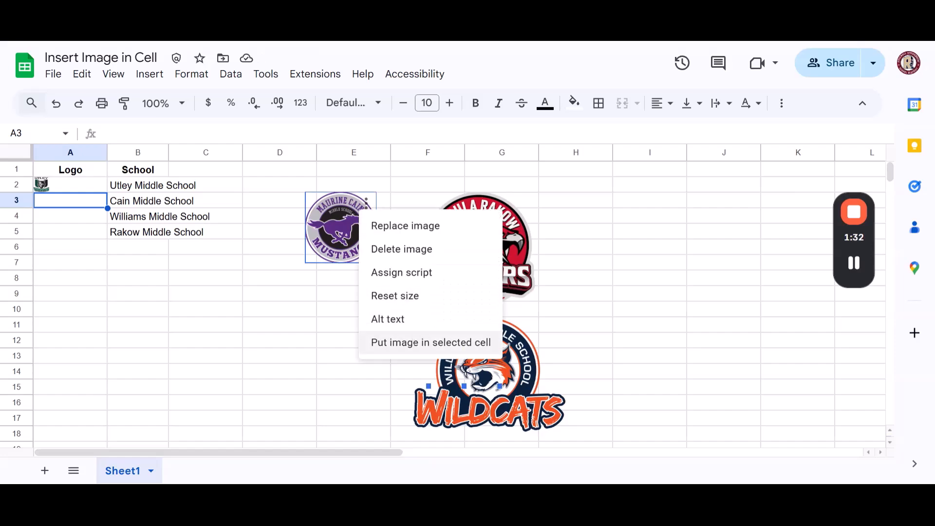
{"action": "left_click", "coordinate": [430, 343]}
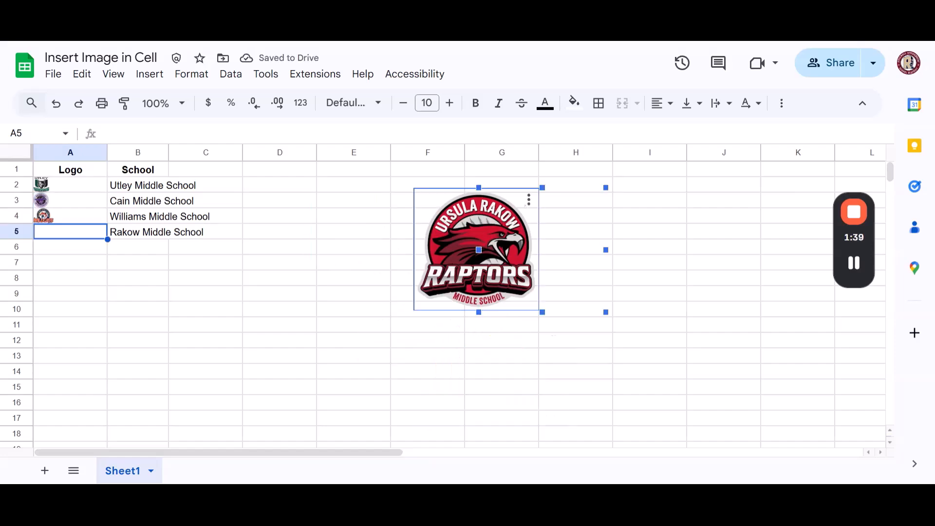
Put the floating Ursula Rakow Raptors logo into cell A5, beside Rakow Middle School
{"action": "left_click", "coordinate": [530, 200]}
{"action": "left_click", "coordinate": [590, 339]}
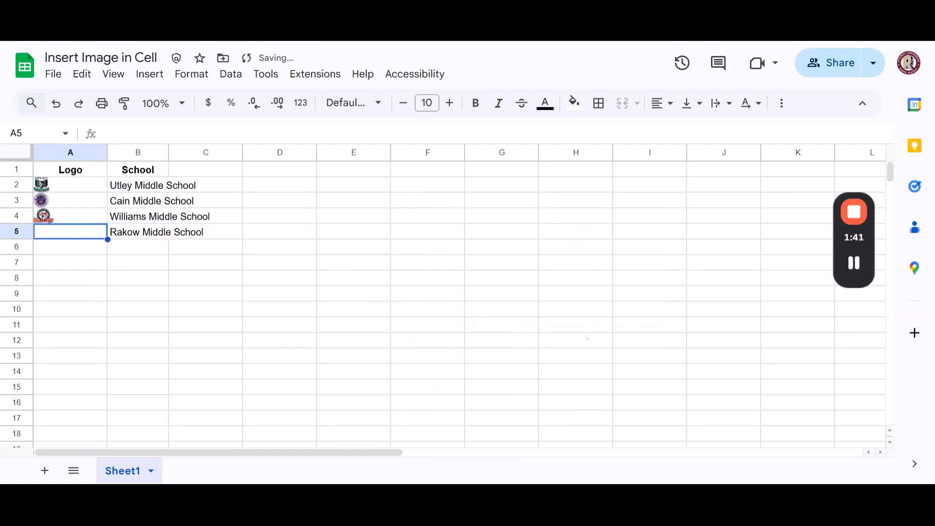
{"action": "left_click", "coordinate": [428, 309]}
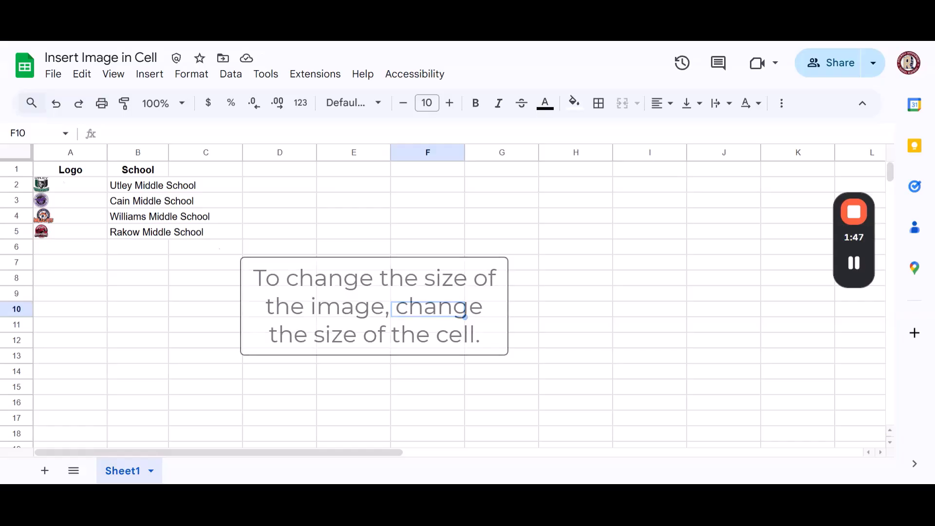
Increase the height of row 2 in two stages to enlarge the Utley Wolves logo
{"action": "left_click", "coordinate": [16, 186]}
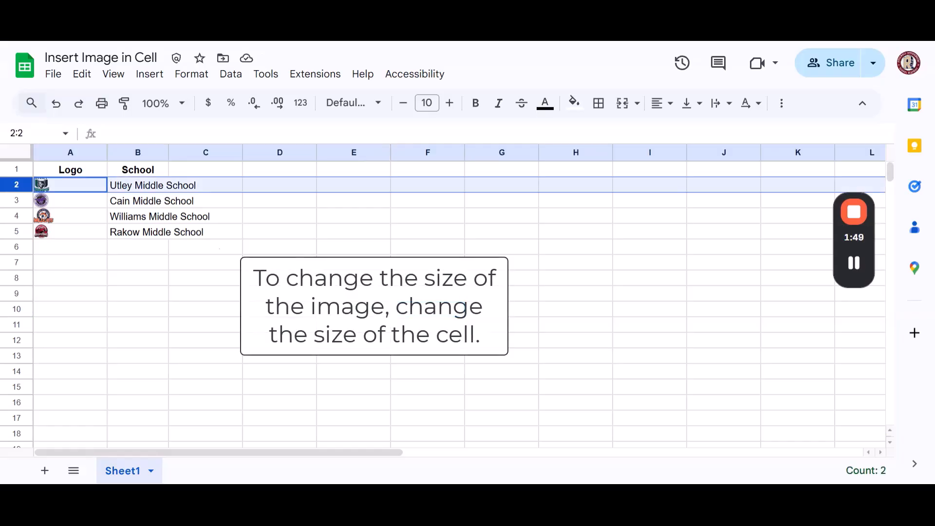
{"action": "left_click_drag", "start_coordinate": [16, 194], "coordinate": [16, 232]}
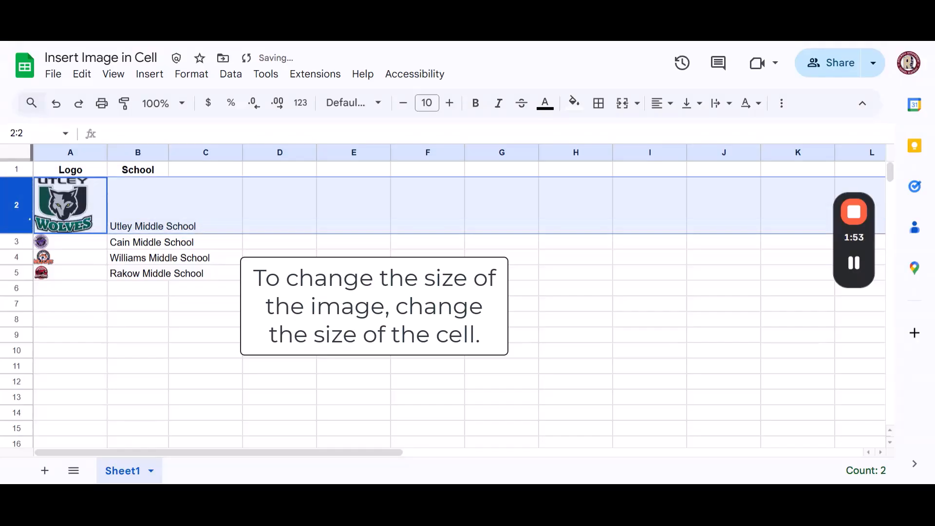
{"action": "left_click_drag", "start_coordinate": [16, 234], "coordinate": [16, 255]}
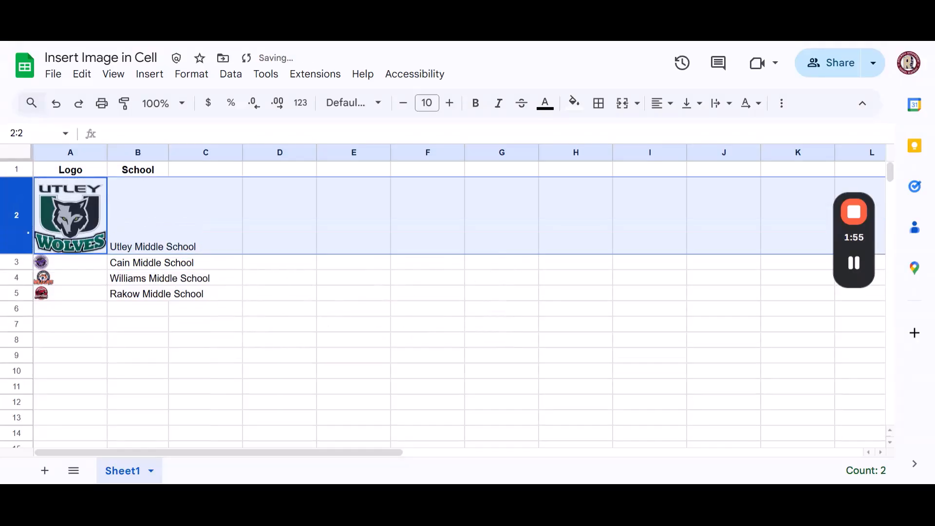
Undo both height changes of row 2 and deselect the row
{"action": "left_click", "coordinate": [56, 104]}
{"action": "left_click", "coordinate": [58, 106]}
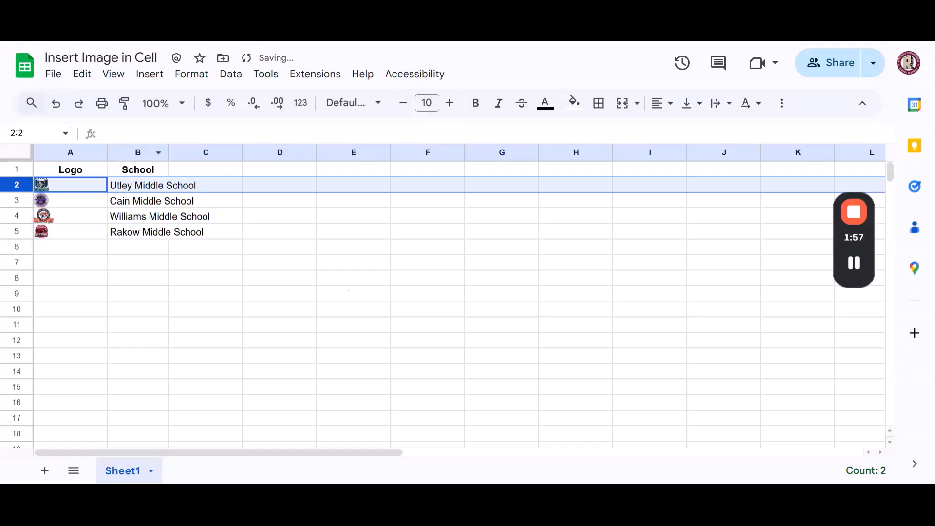
{"action": "left_click", "coordinate": [354, 294]}
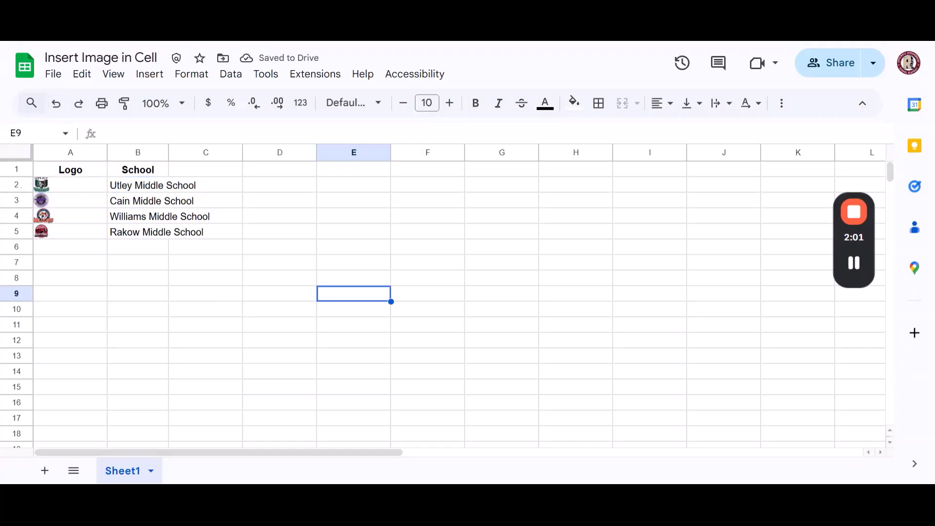
Increase the height of rows 2 to 5 together and slightly widen column A to enlarge all four logos
{"action": "left_click", "coordinate": [19, 185]}
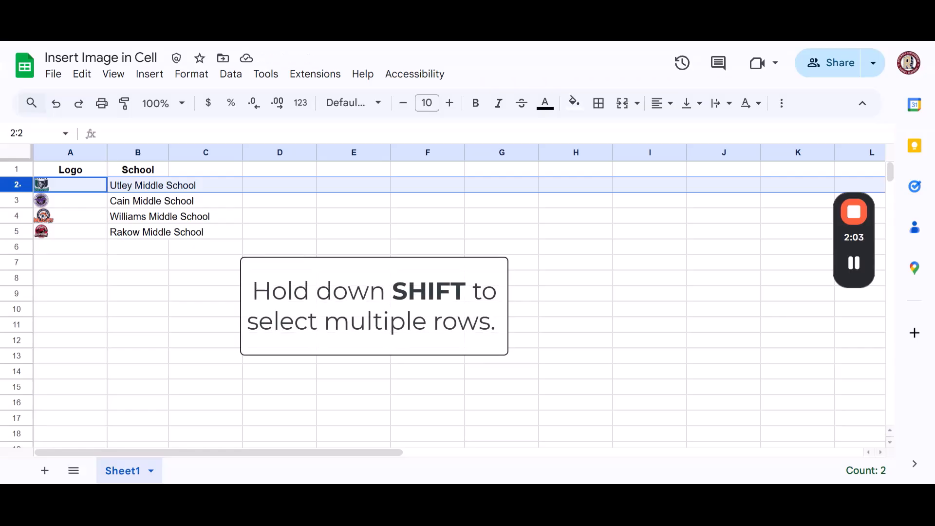
{"action": "left_click", "coordinate": [22, 232], "text": "shift"}
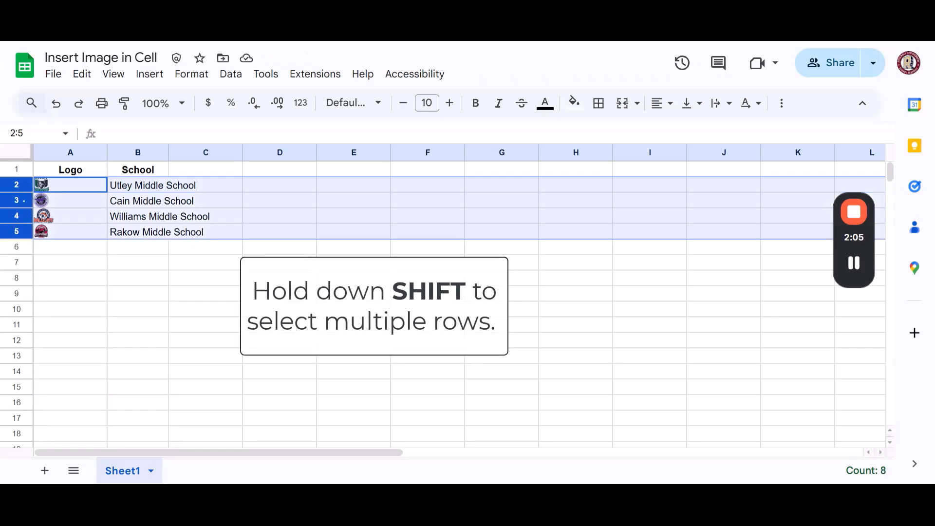
{"action": "left_click_drag", "start_coordinate": [17, 192], "coordinate": [16, 236]}
{"action": "mouse_move", "coordinate": [107, 153]}
{"action": "left_mouse_down"}
{"action": "mouse_move", "coordinate": [141, 153]}
{"action": "mouse_move", "coordinate": [112, 152]}
{"action": "left_mouse_up"}
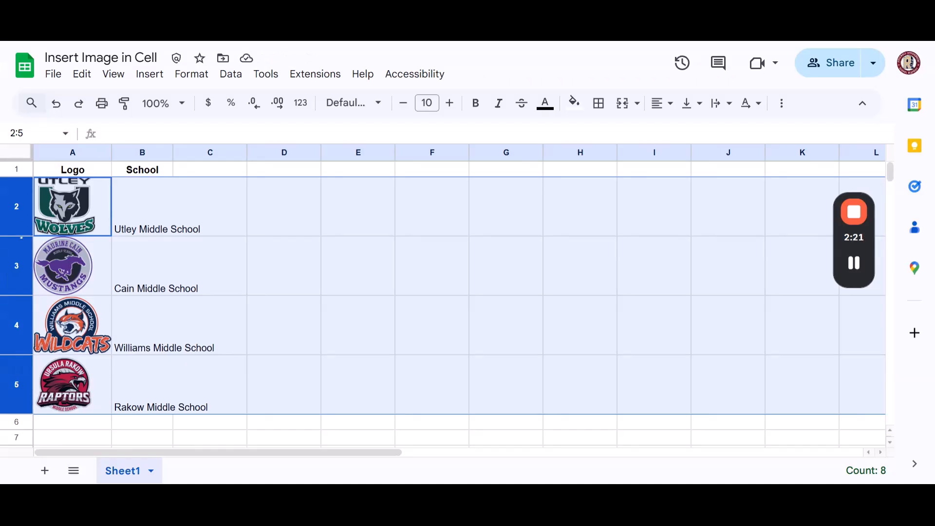
{"action": "left_click", "coordinate": [432, 335]}
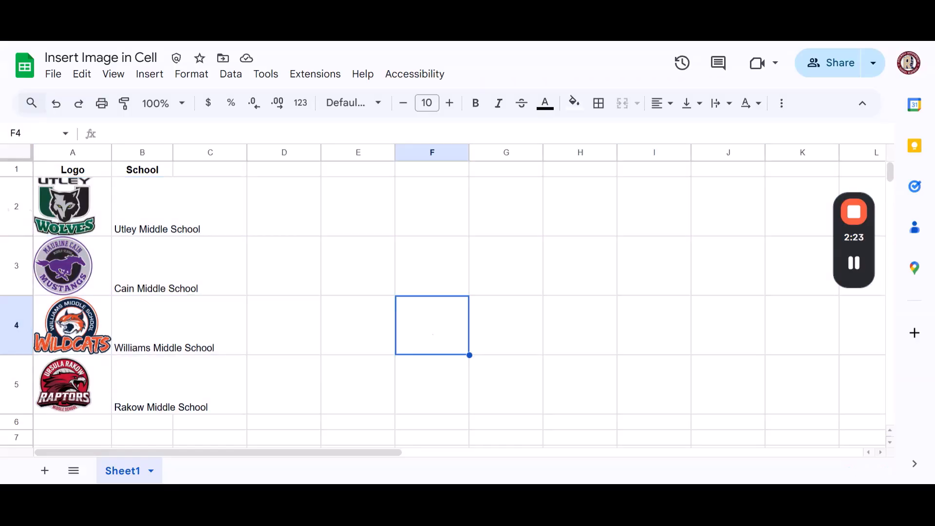
Shrink rows 2 to 5 together and enlarge them again to slightly more than their previous height
{"action": "left_click", "coordinate": [20, 208]}
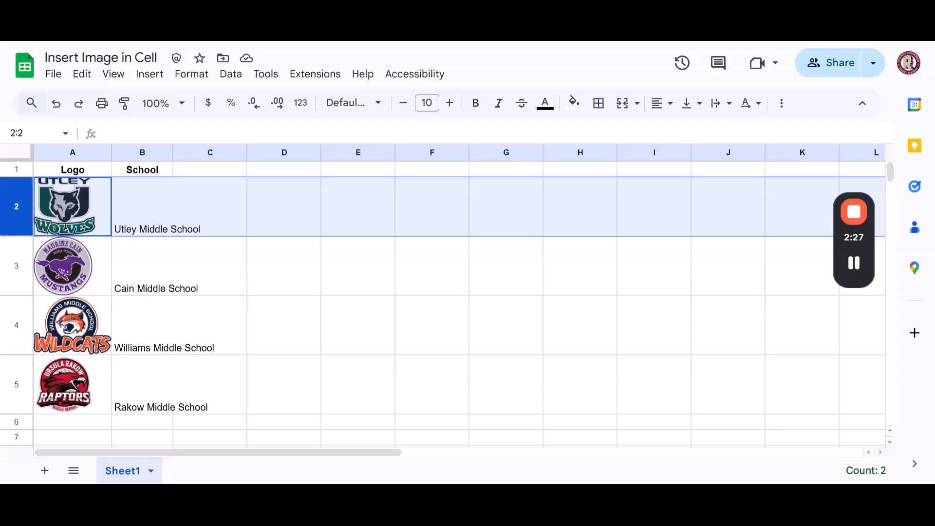
{"action": "left_click", "coordinate": [21, 370], "text": "shift"}
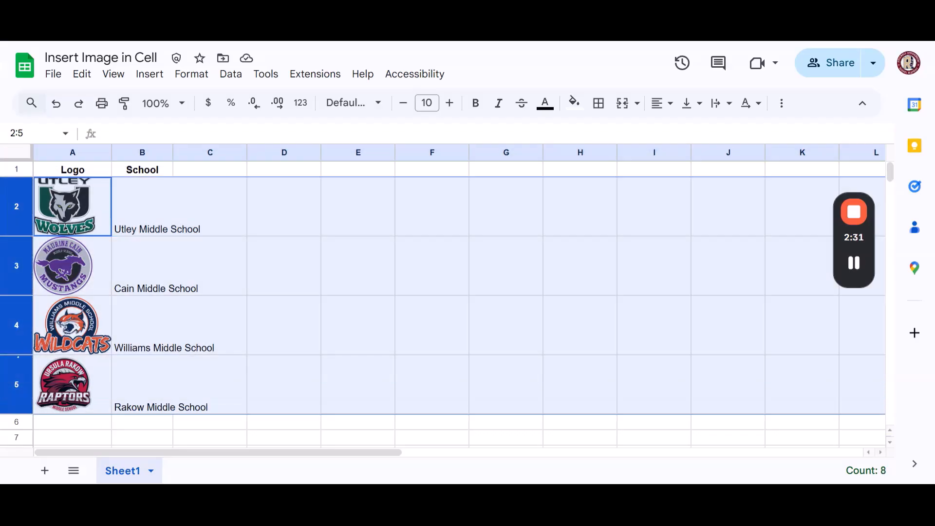
{"action": "left_click_drag", "start_coordinate": [17, 355], "coordinate": [17, 322]}
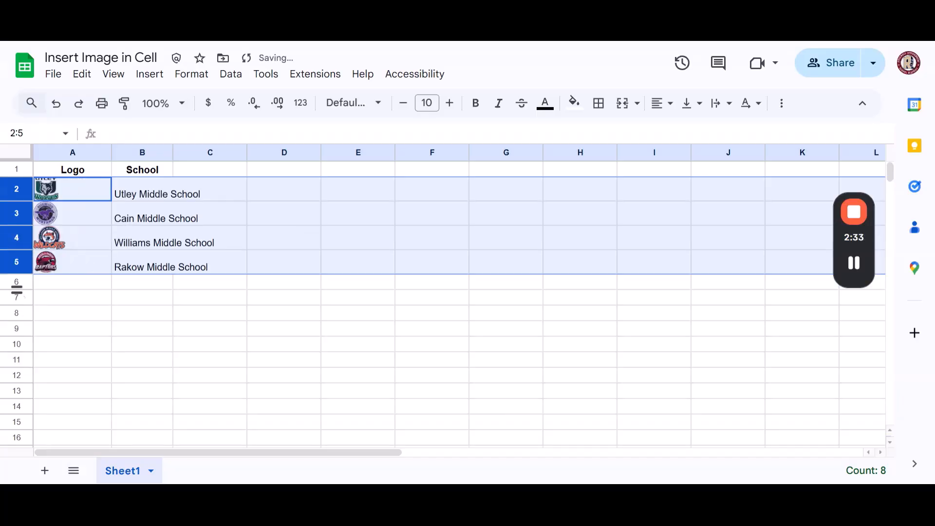
{"action": "left_click_drag", "start_coordinate": [17, 276], "coordinate": [17, 311]}
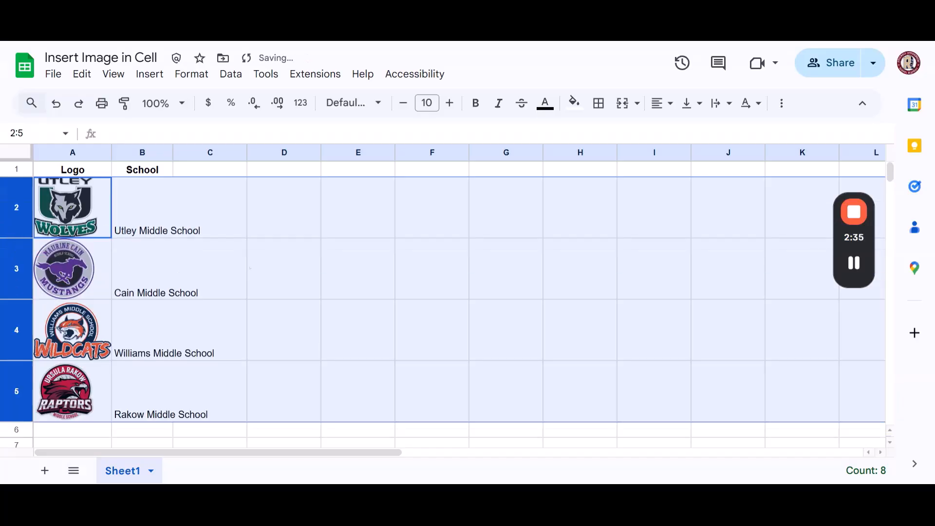
{"action": "left_click", "coordinate": [255, 268]}
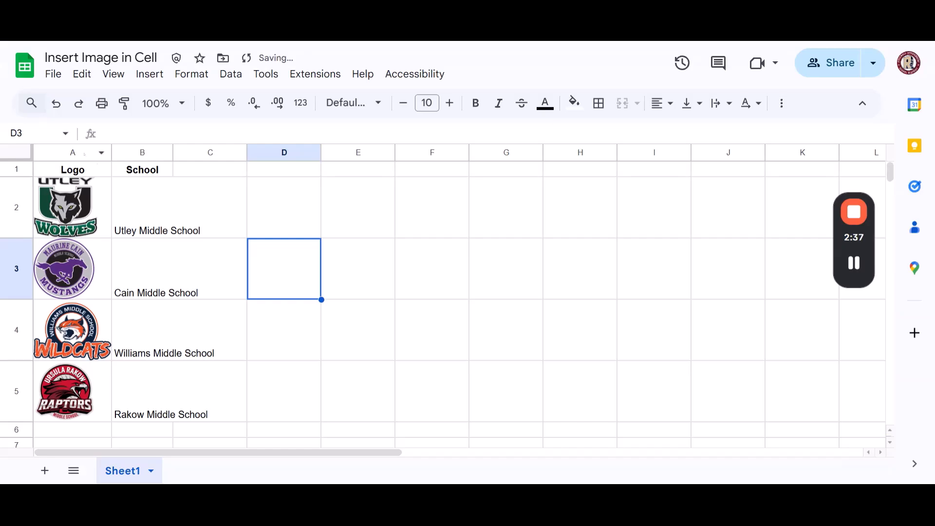
Center the contents of the Logo column (A) horizontally
{"action": "left_click", "coordinate": [81, 152]}
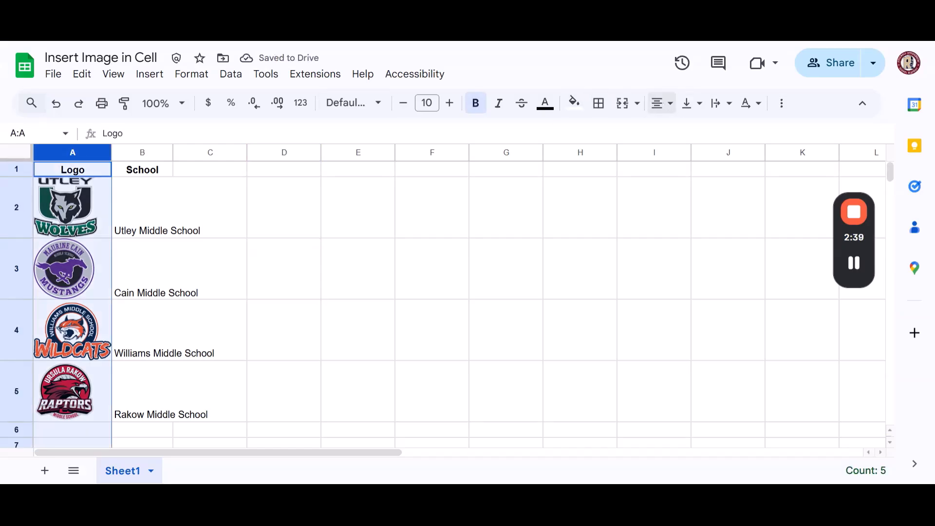
{"action": "left_click", "coordinate": [663, 102]}
{"action": "left_click", "coordinate": [687, 129]}
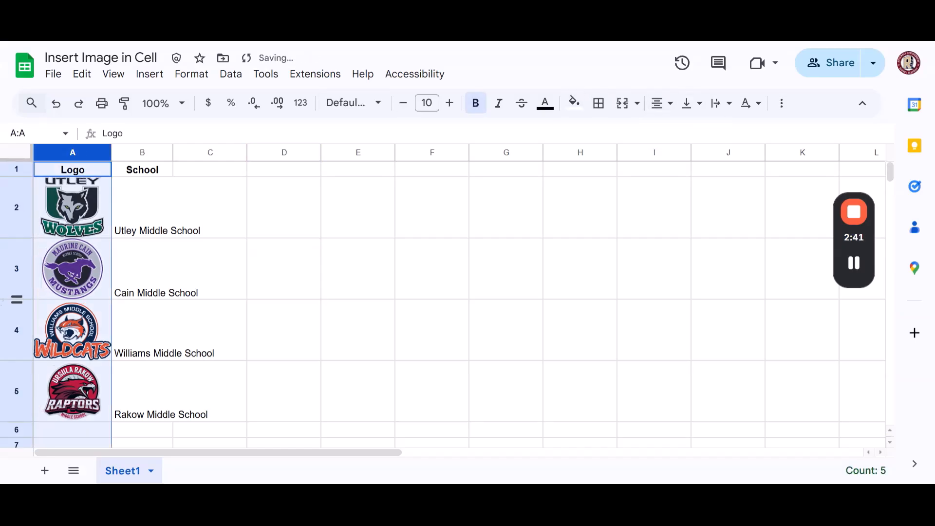
Fit the School column (B) to the width of its text and center its contents horizontally
{"action": "left_click", "coordinate": [168, 214]}
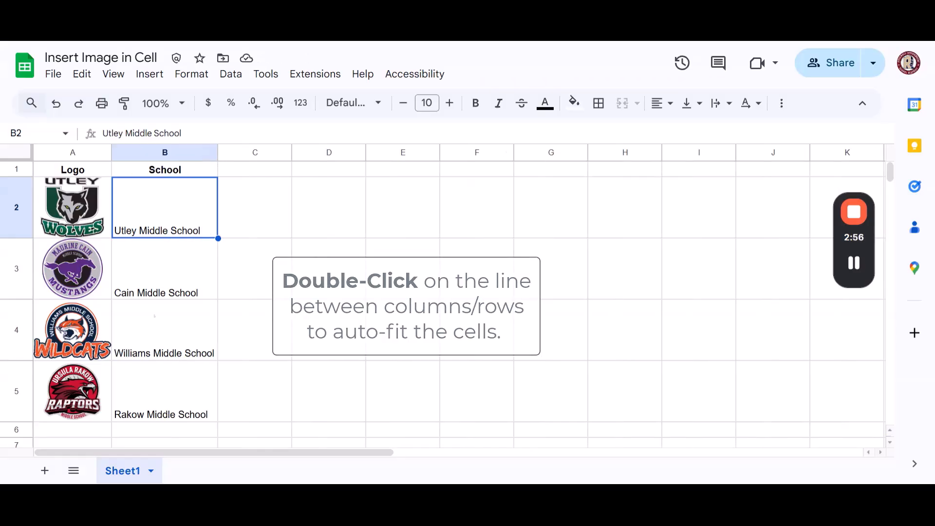
{"action": "left_click", "coordinate": [159, 154]}
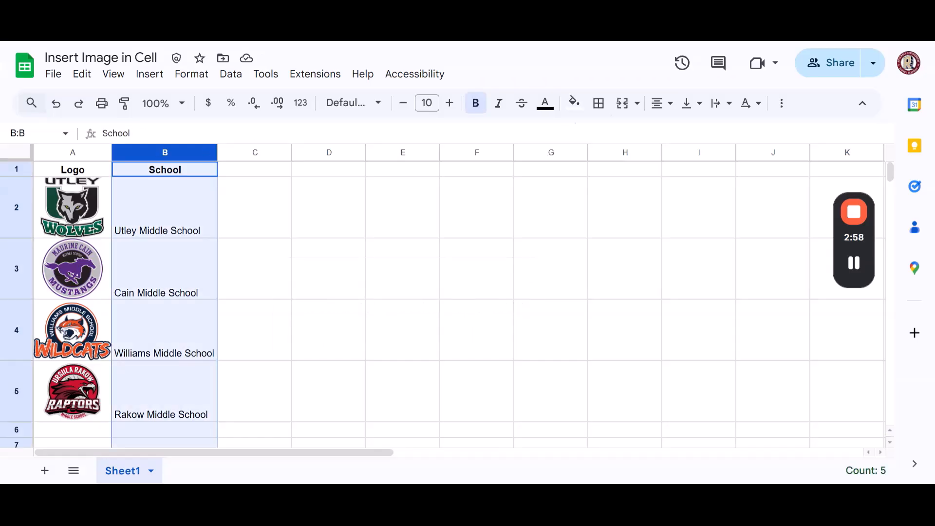
{"action": "left_click", "coordinate": [661, 106]}
{"action": "left_click", "coordinate": [685, 131]}
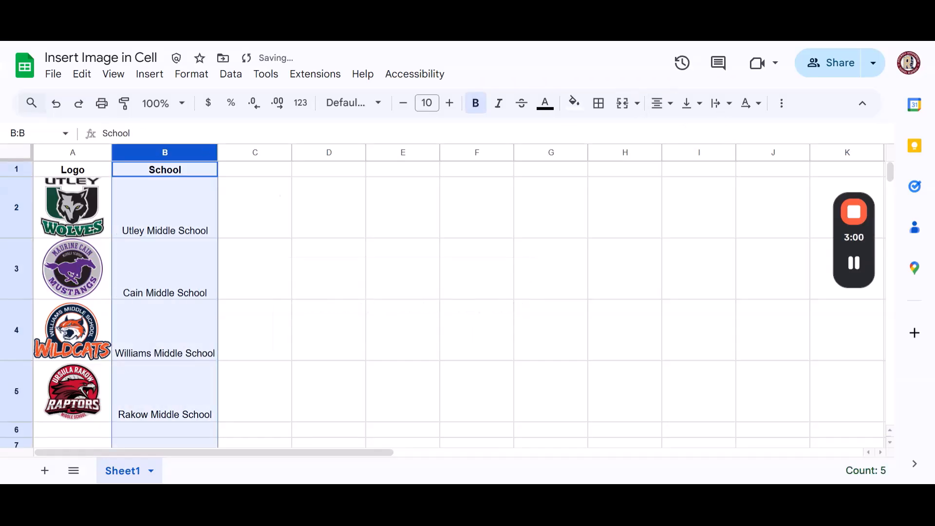
Try top, middle and bottom vertical alignment on the school names in cells B2 to B5
{"action": "left_click", "coordinate": [364, 263]}
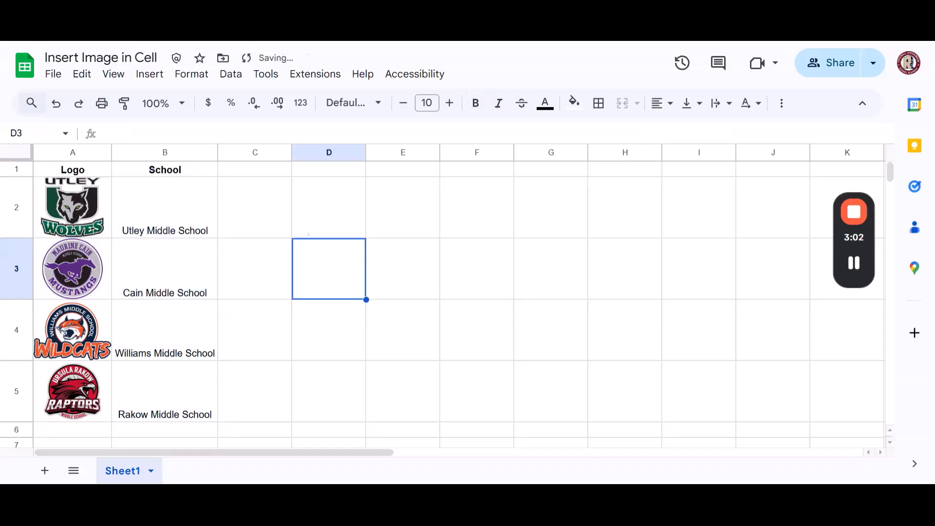
{"action": "left_click", "coordinate": [155, 225]}
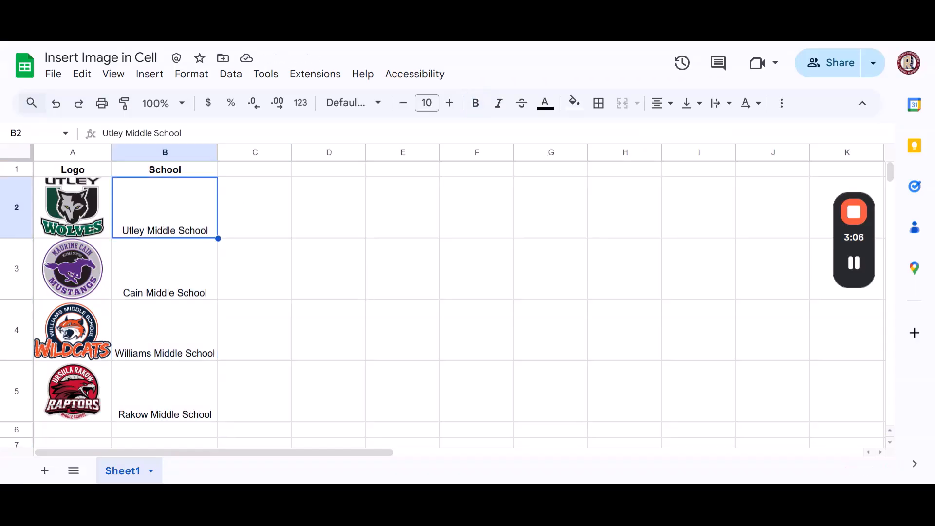
{"action": "left_click", "coordinate": [162, 383], "text": "shift"}
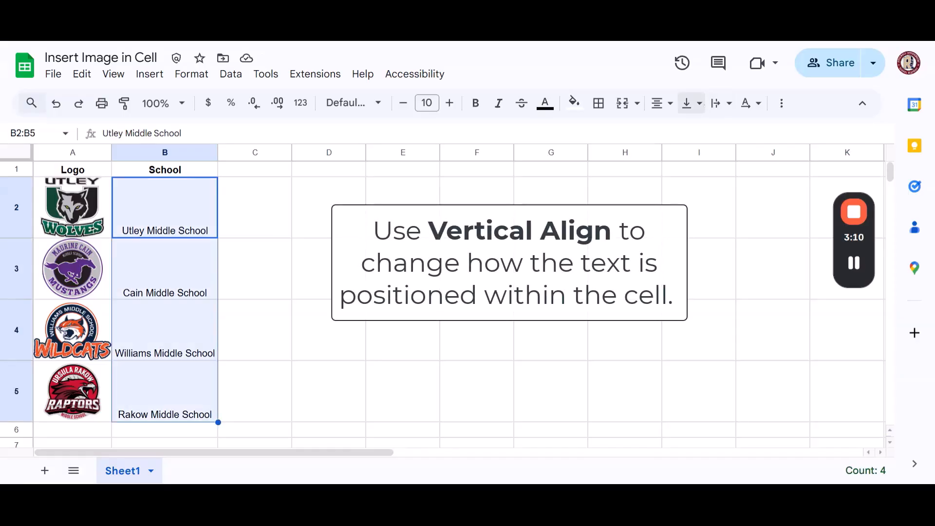
{"action": "left_click", "coordinate": [694, 103]}
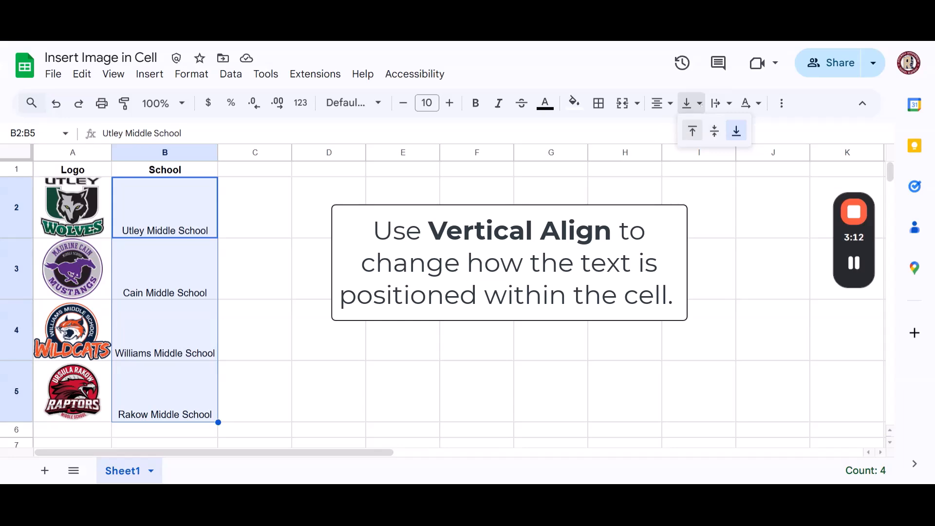
{"action": "left_click", "coordinate": [692, 131]}
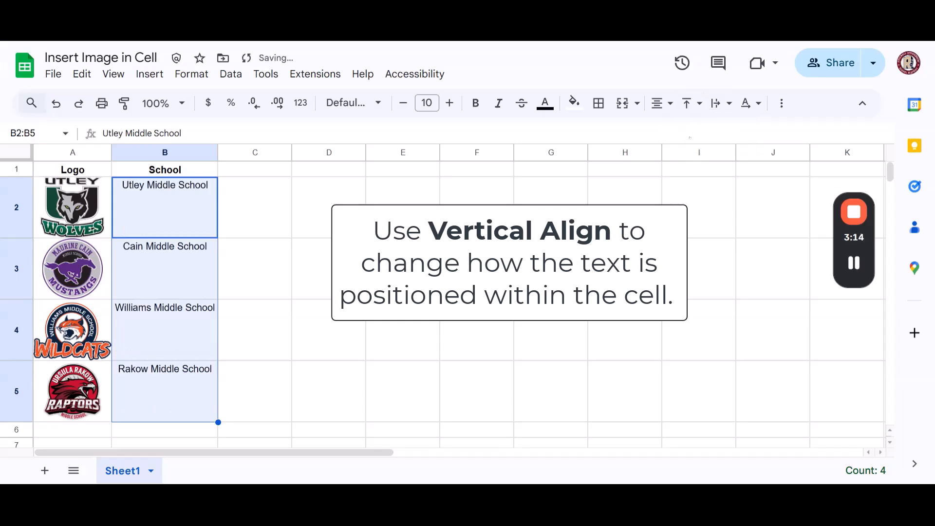
{"action": "left_click", "coordinate": [692, 104]}
{"action": "left_click", "coordinate": [715, 131]}
{"action": "left_click", "coordinate": [691, 103]}
{"action": "left_click", "coordinate": [736, 130]}
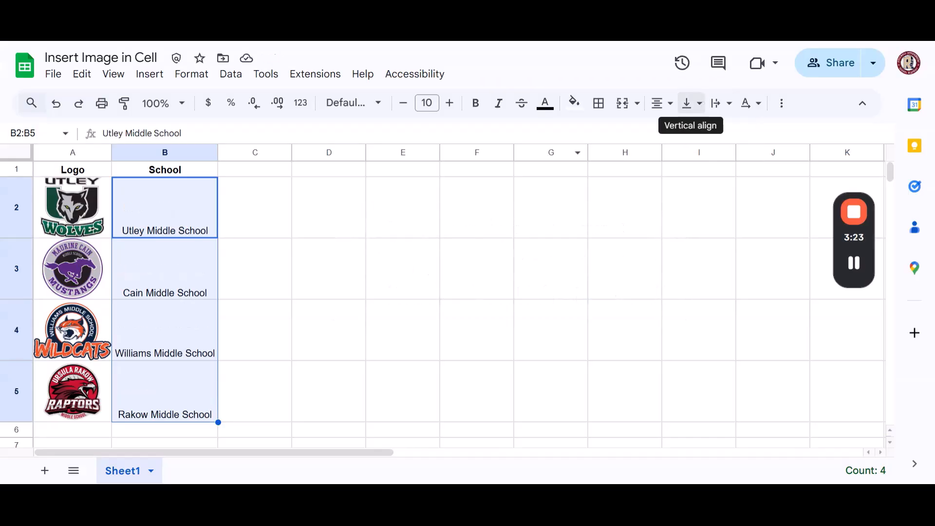
Align the school names in cells B2 to B5 vertically to the middle
{"action": "left_click", "coordinate": [692, 103]}
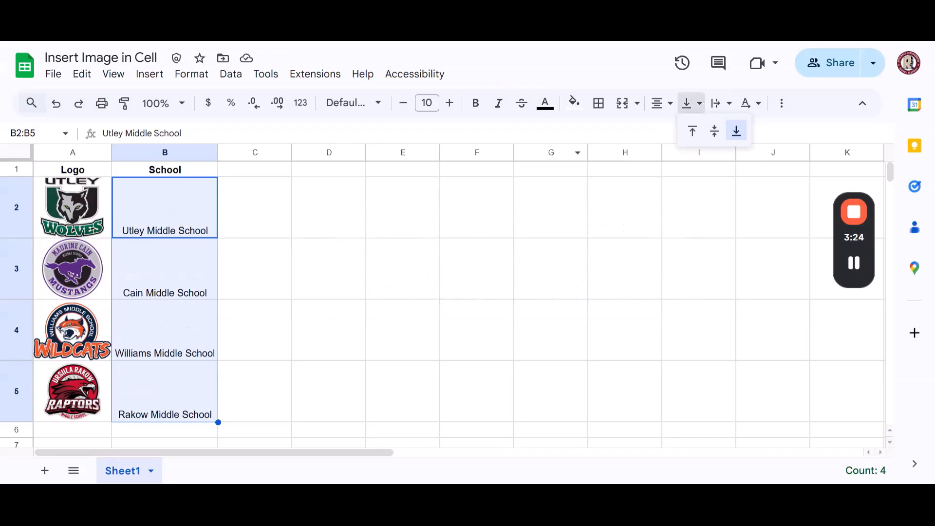
{"action": "left_click", "coordinate": [714, 131]}
{"action": "left_click", "coordinate": [477, 330]}
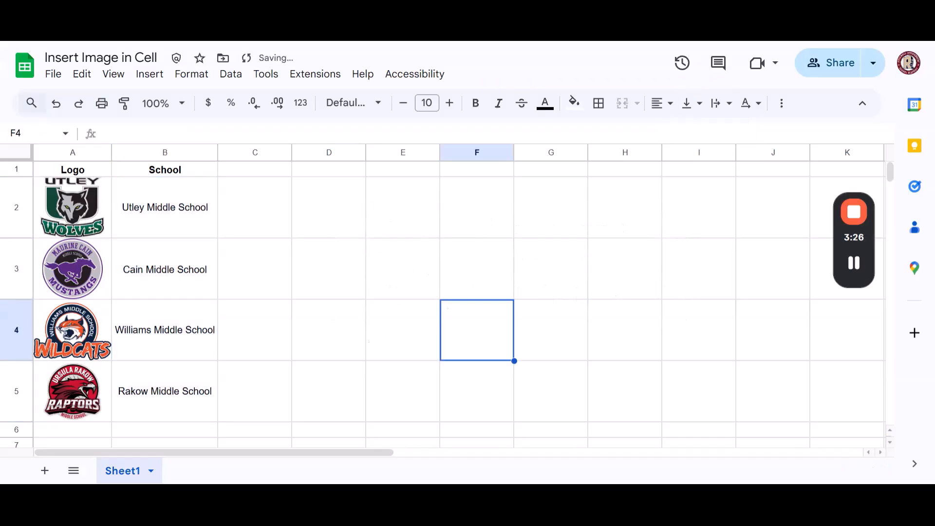
Select the logo cells A2 to A5 one by one to check that each image sits inside its cell
{"action": "left_click", "coordinate": [73, 207]}
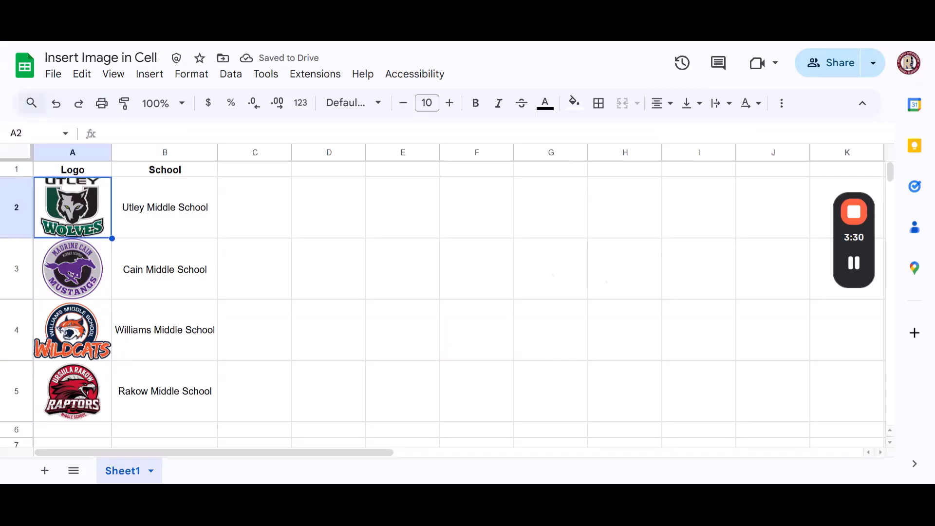
{"action": "left_click", "coordinate": [625, 269]}
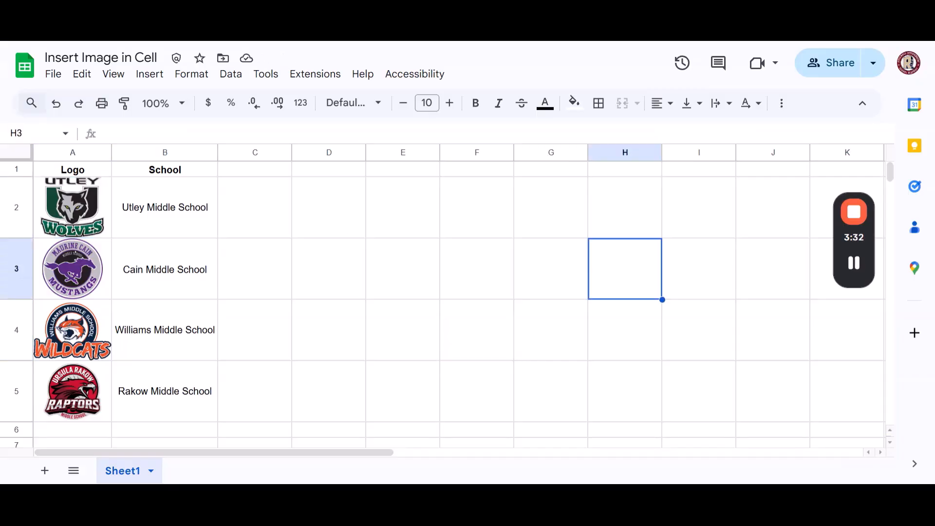
{"action": "left_click", "coordinate": [73, 269]}
{"action": "left_click", "coordinate": [72, 208]}
{"action": "left_click", "coordinate": [72, 268]}
{"action": "left_click", "coordinate": [73, 331]}
{"action": "left_click", "coordinate": [72, 392]}
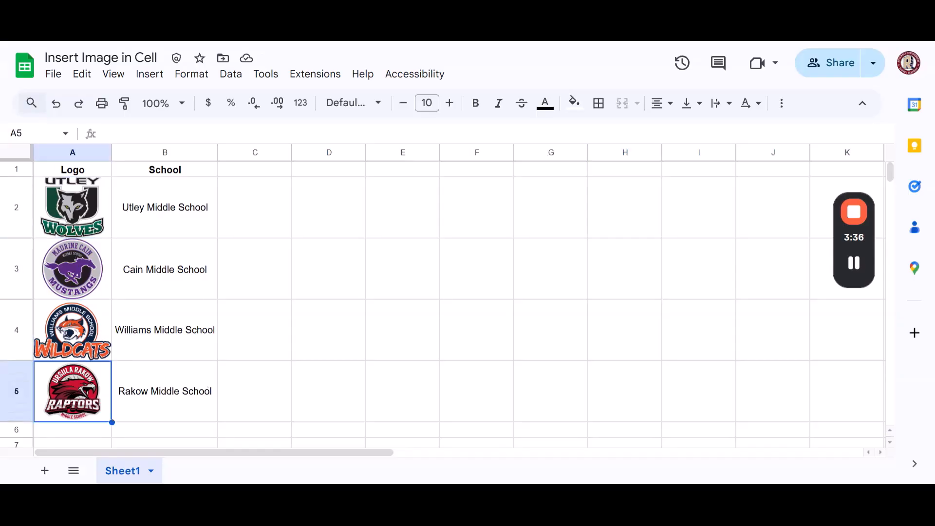
{"action": "left_click", "coordinate": [402, 331]}
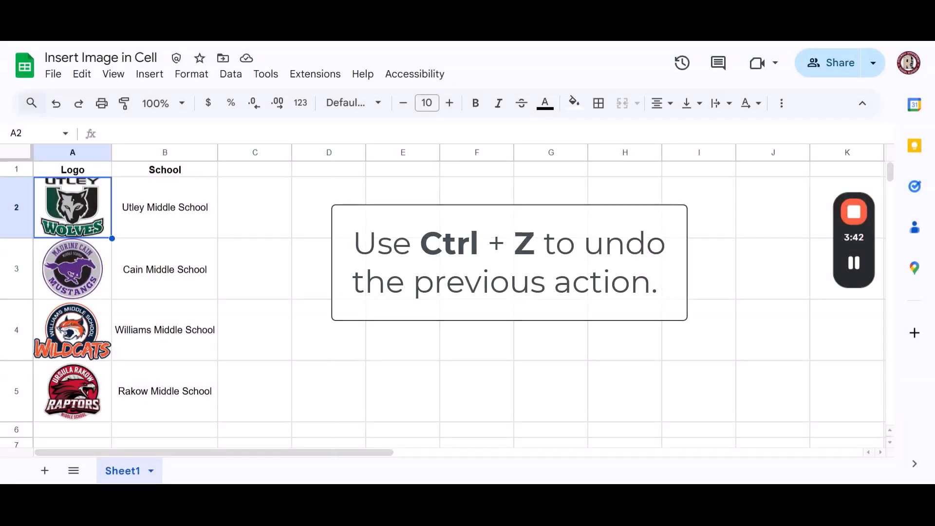
Clear the Utley logo from cell A2 and undo the deletion
{"action": "key", "text": "ctrl+z"}
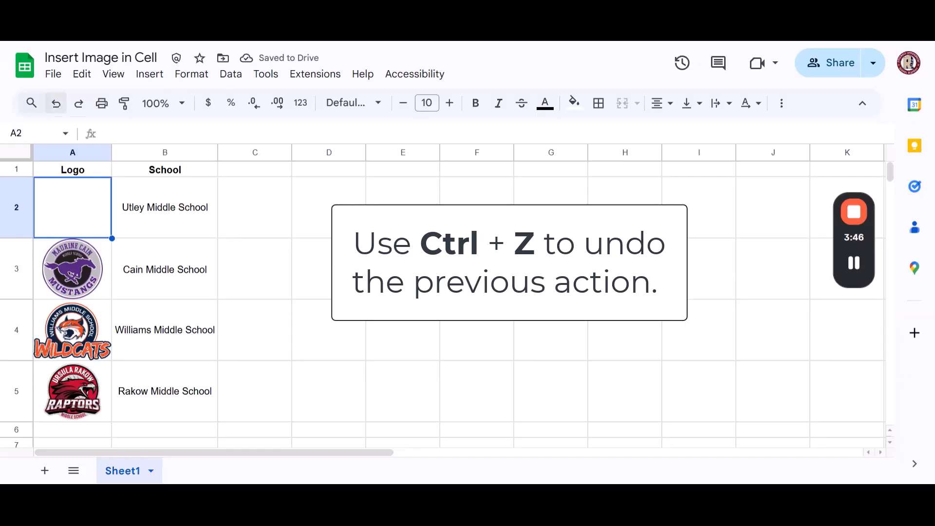
{"action": "left_click", "coordinate": [56, 103]}
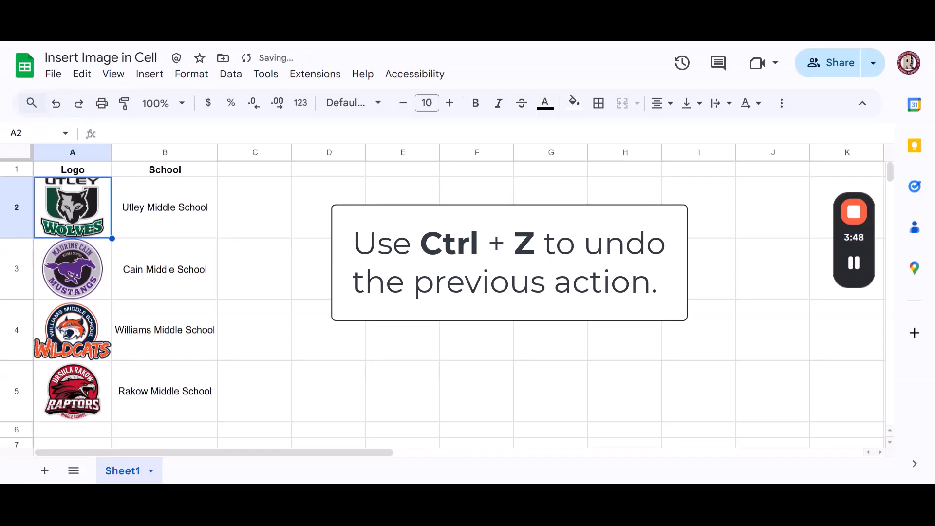